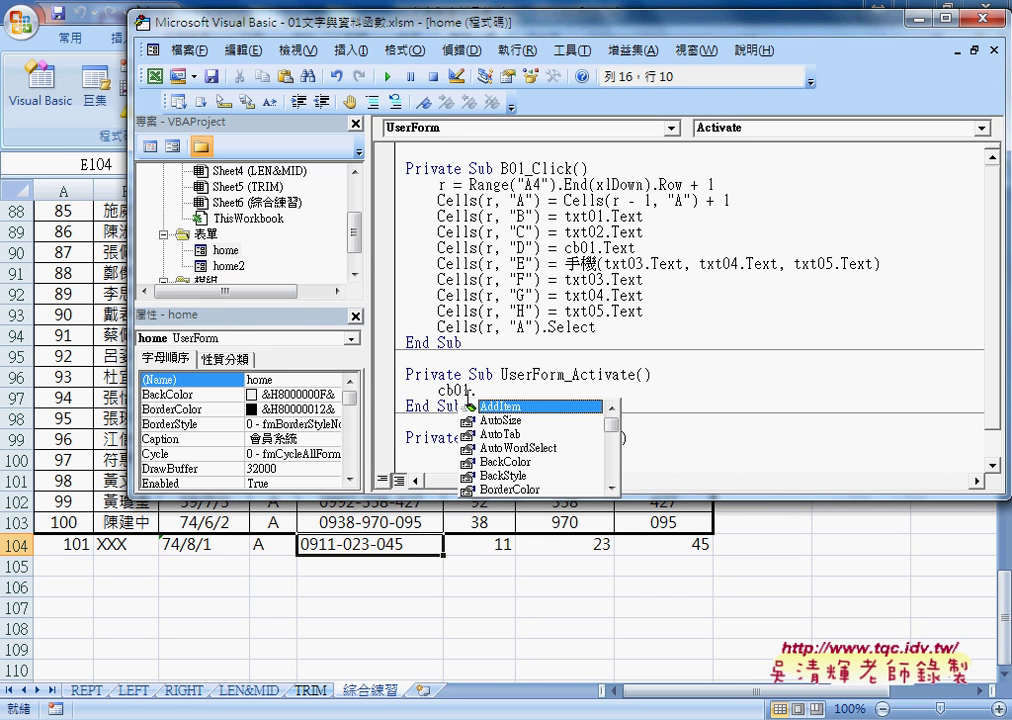
# - Write cb01.AddItem "A" in UserForm_Activate and paste a copy of the line below it
pyautogui.press('space')
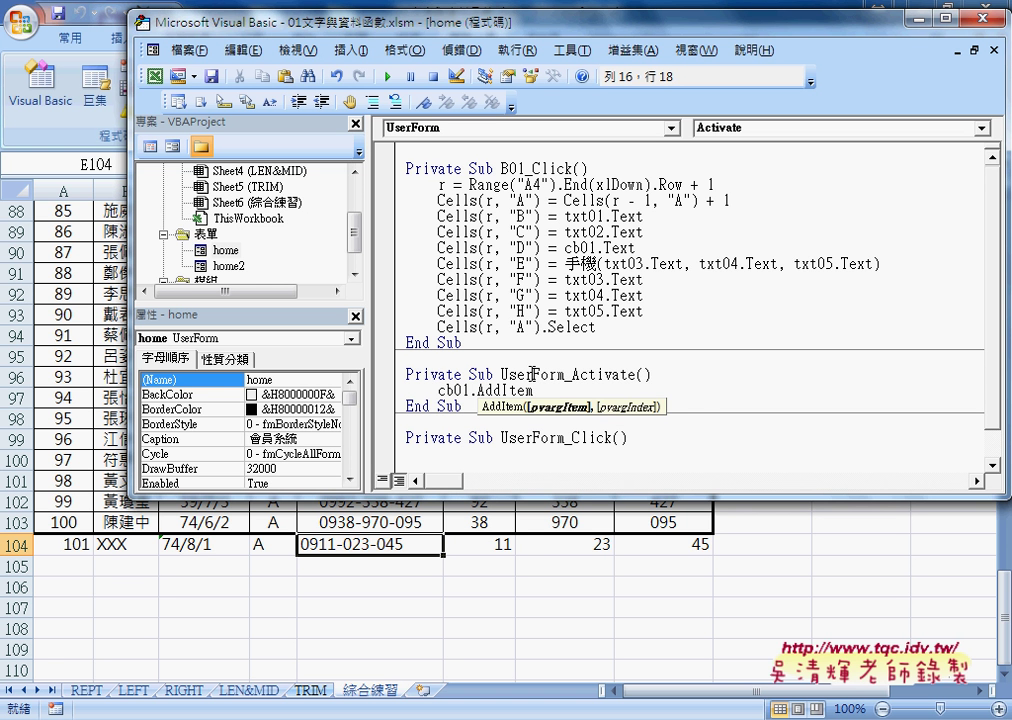
pyautogui.write('"')
pyautogui.write('A"')
pyautogui.press('Return')
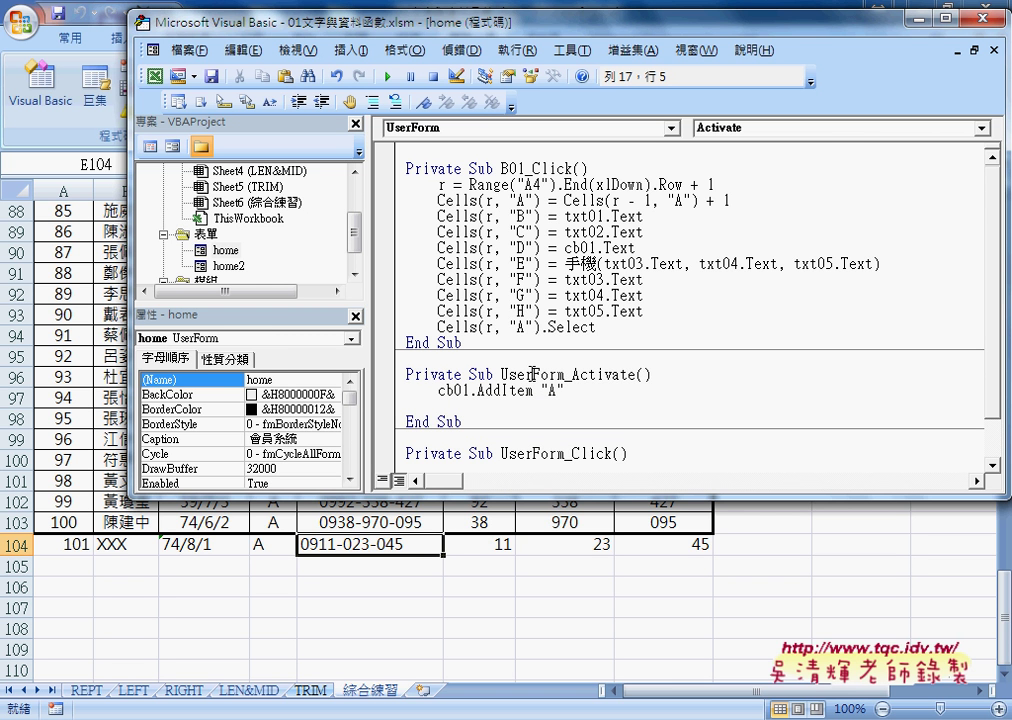
pyautogui.moveTo(478, 390)
pyautogui.mouseDown()
pyautogui.moveTo(534, 390)
pyautogui.moveTo(380, 390)
pyautogui.mouseUp()
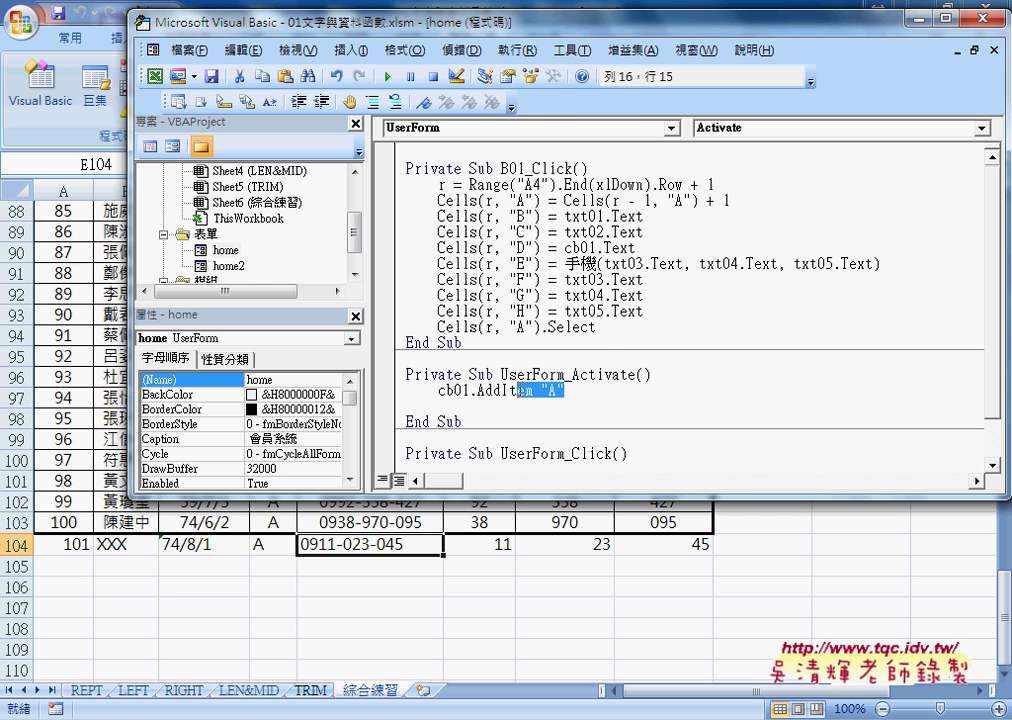
pyautogui.rightClick(455, 393)
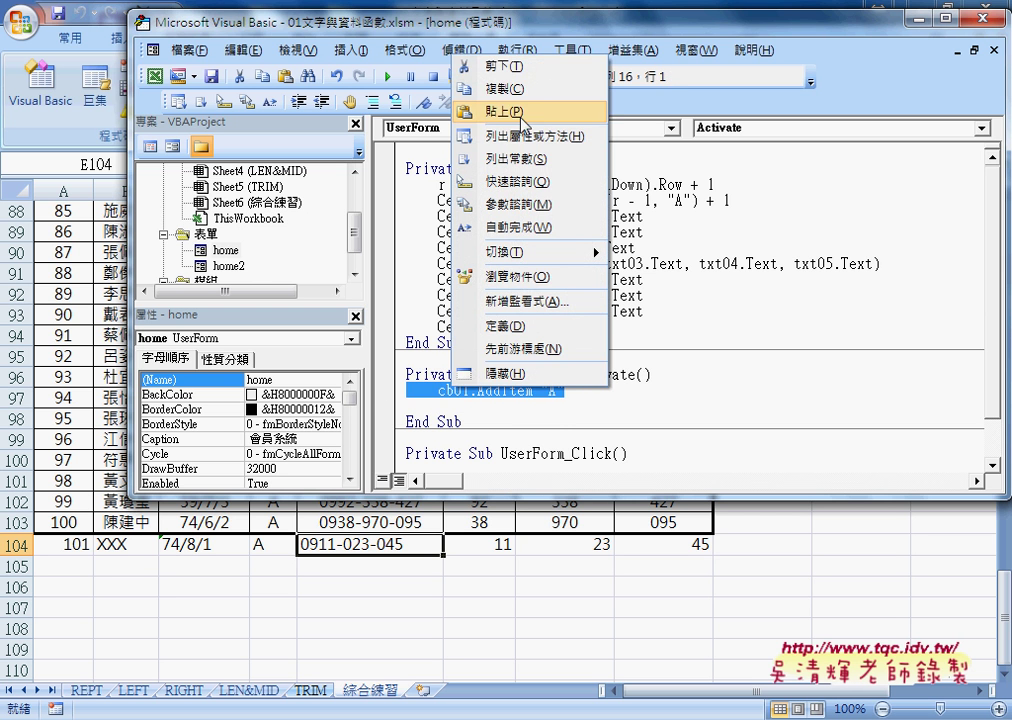
pyautogui.click(486, 104)
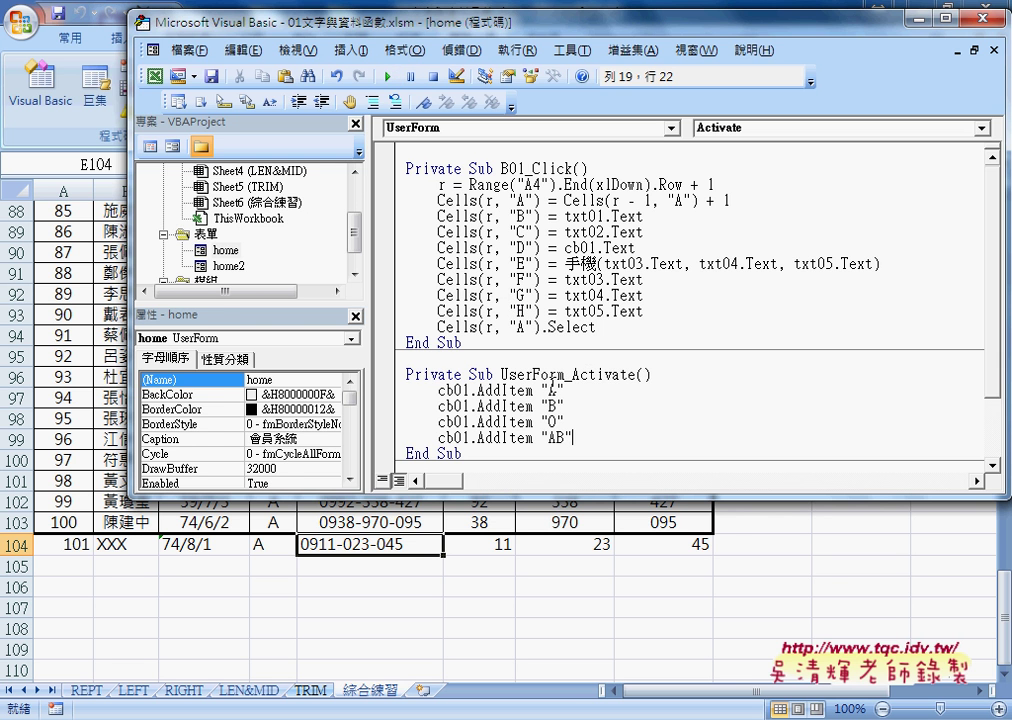
# - Run the form, check that the 血型 dropdown lists A, B, O and AB, then close it
pyautogui.click(389, 76)
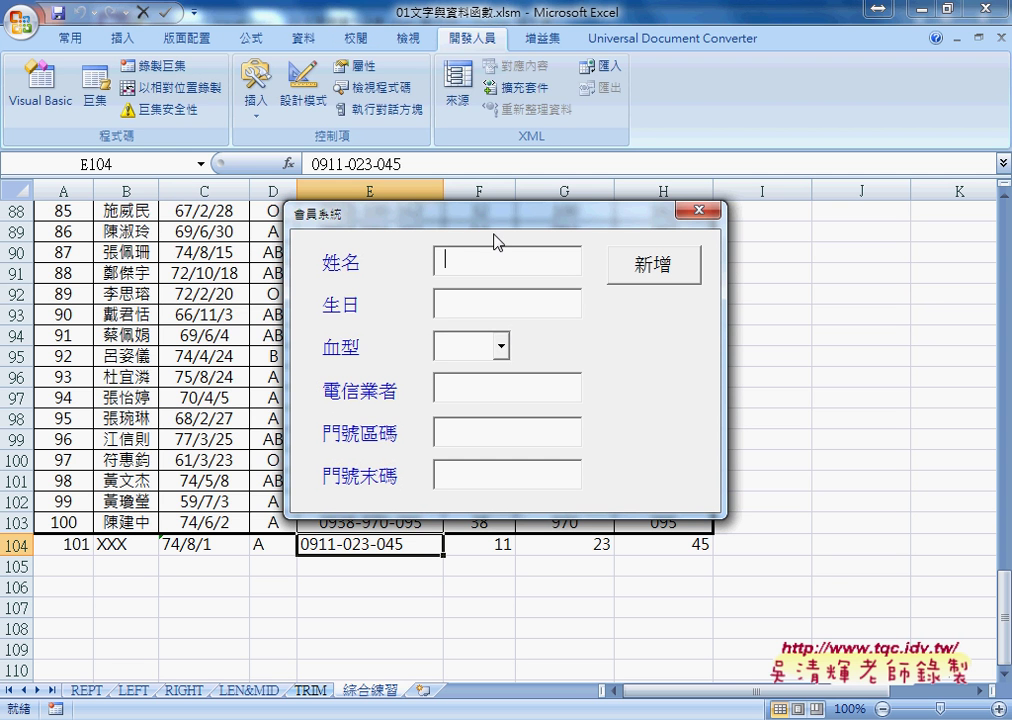
pyautogui.click(502, 345)
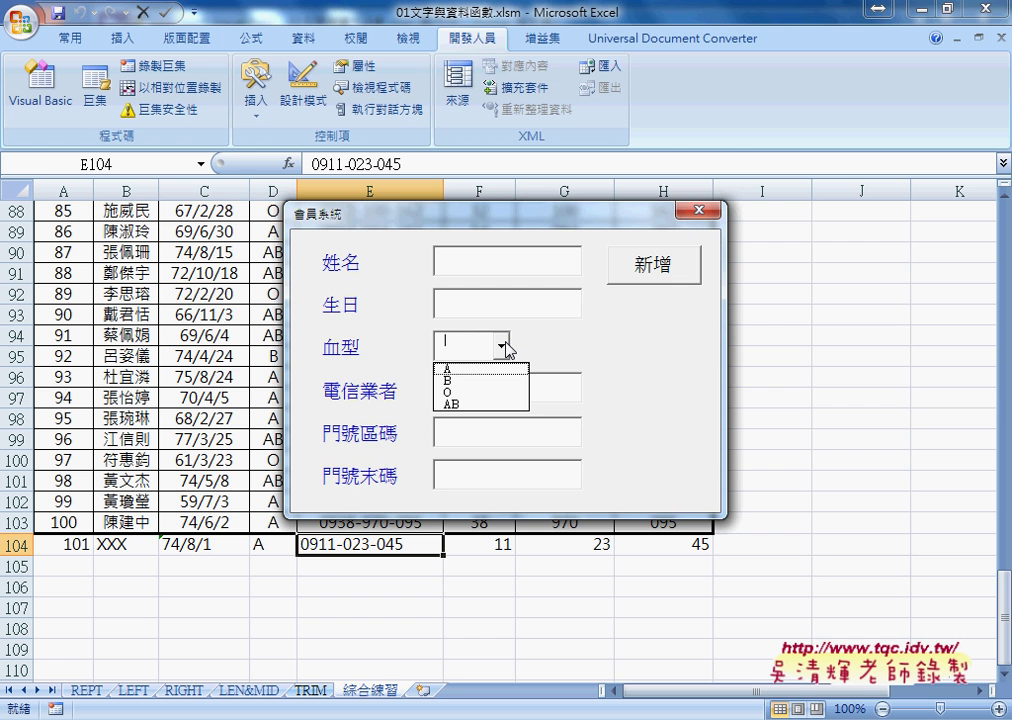
pyautogui.click(700, 210)
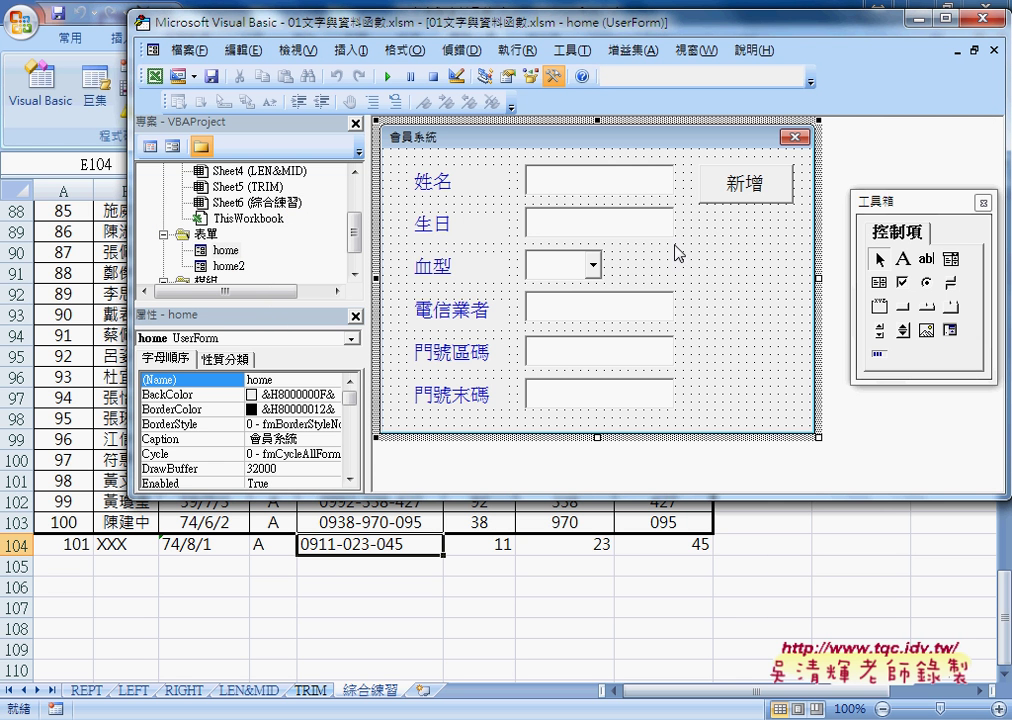
# - Open the form's code, check the event list, and select the blood-type AddItem lines
pyautogui.doubleClick(746, 276)
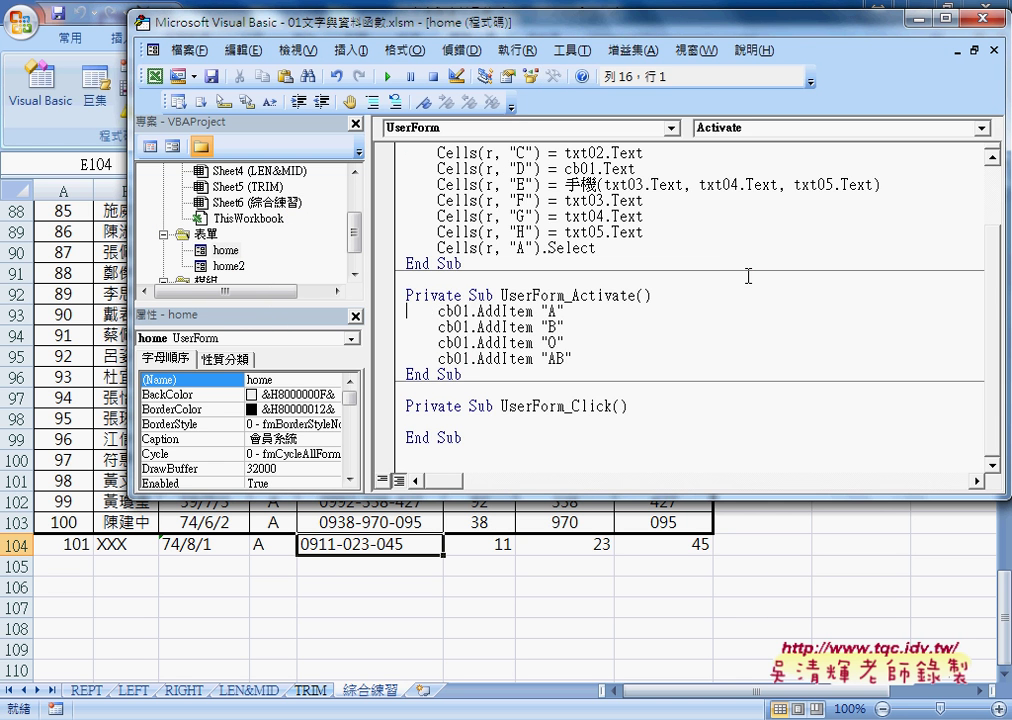
pyautogui.click(705, 128)
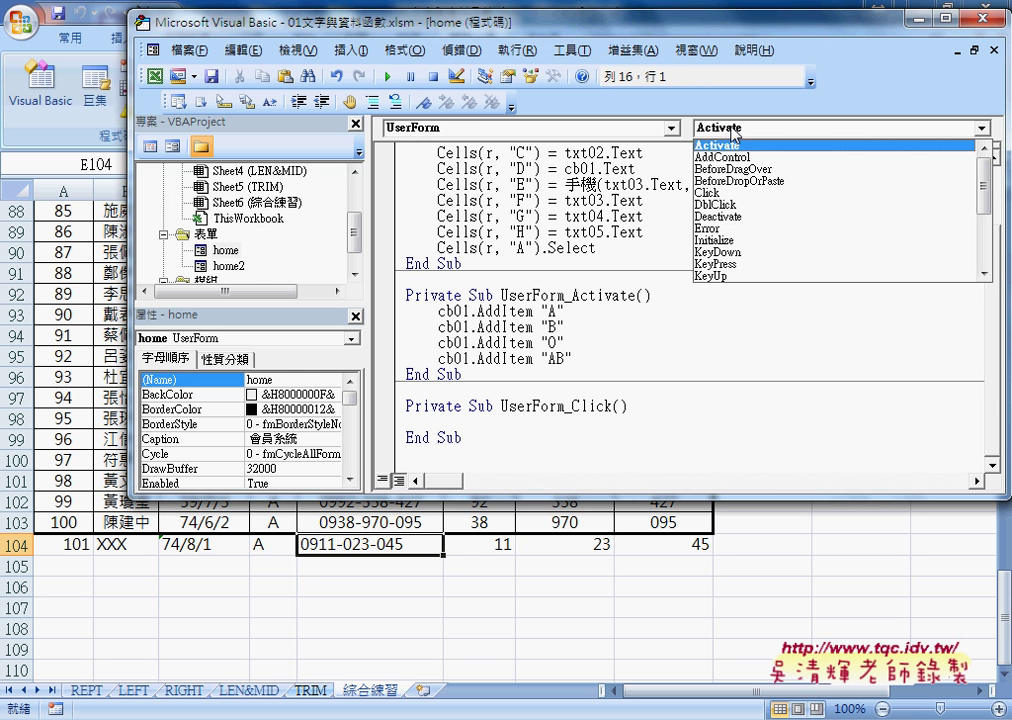
pyautogui.click(707, 146)
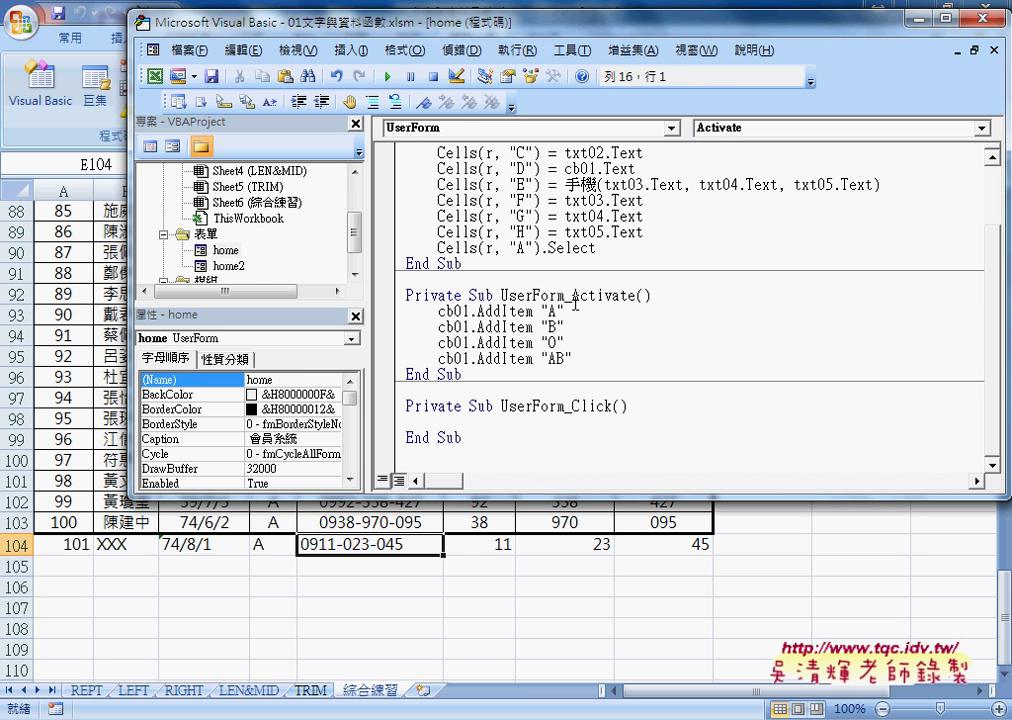
pyautogui.moveTo(573, 358); pyautogui.dragTo(406, 311)
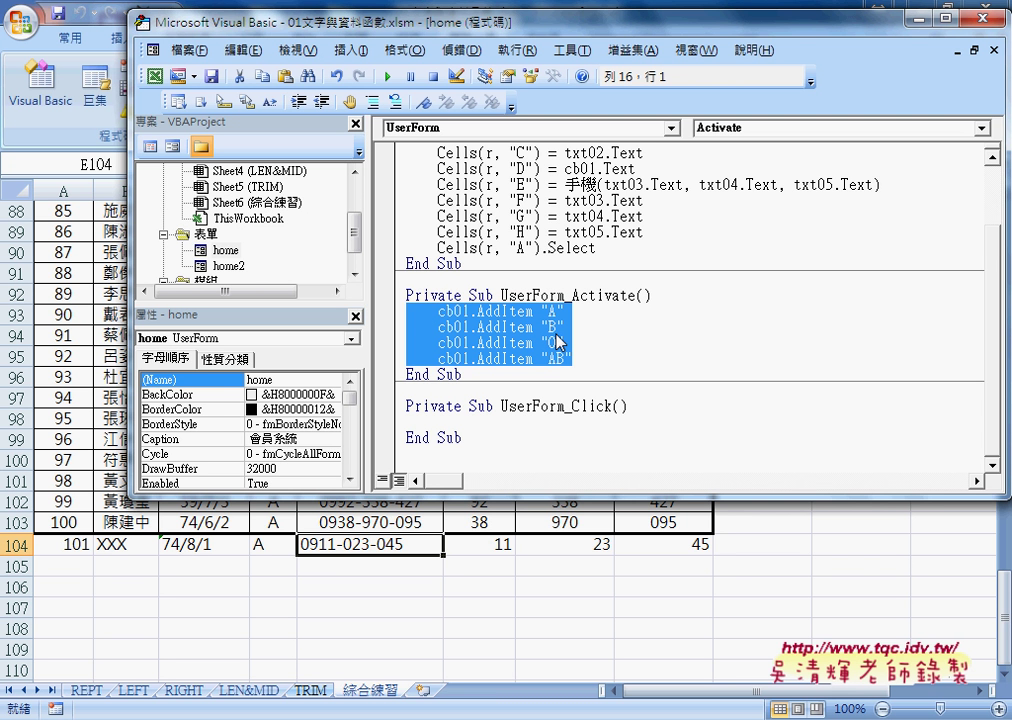
# - In design view, inspect the txt01, cb01 and B01 controls, then reopen the code at the four AddItem lines
pyautogui.doubleClick(226, 250)
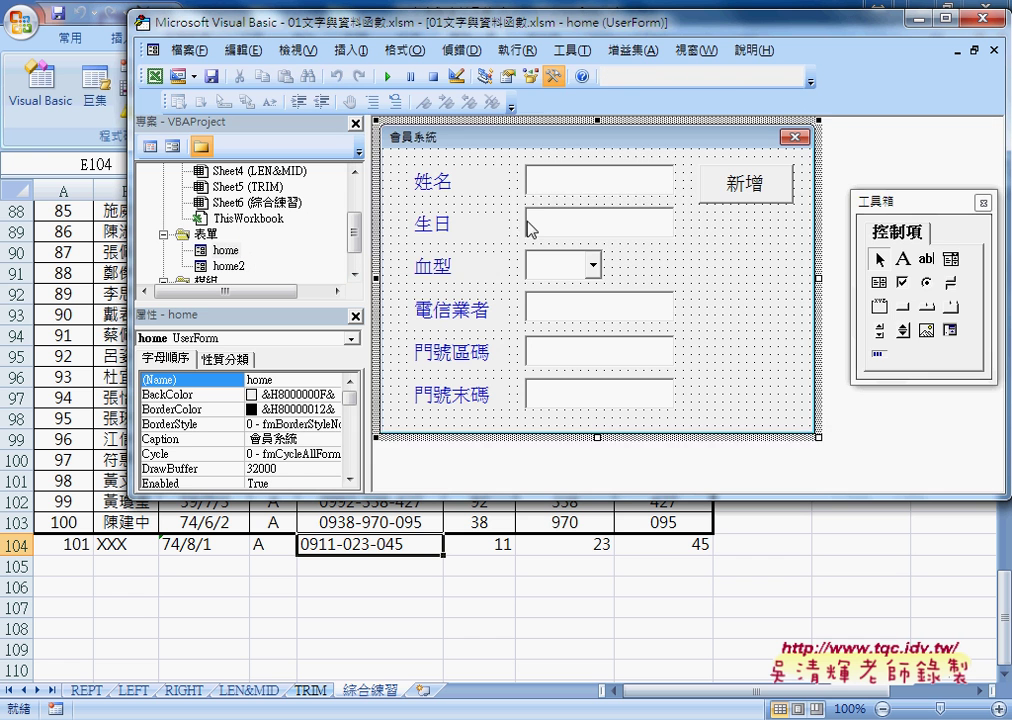
pyautogui.click(593, 183)
pyautogui.click(206, 302)
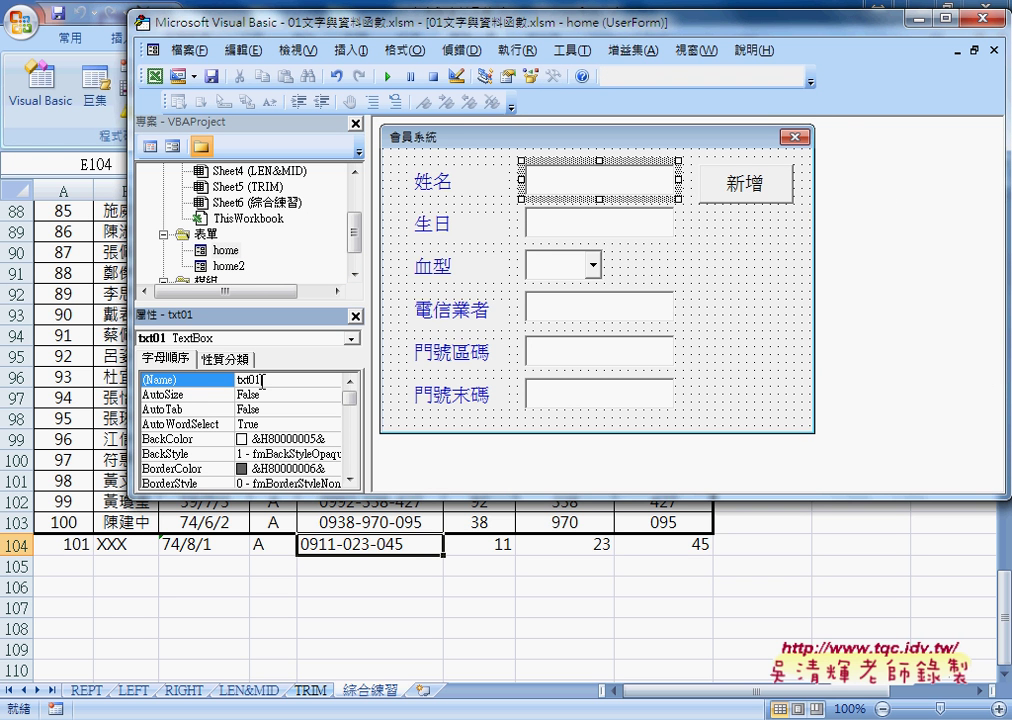
pyautogui.moveTo(252, 380); pyautogui.dragTo(236, 380)
pyautogui.click(568, 266)
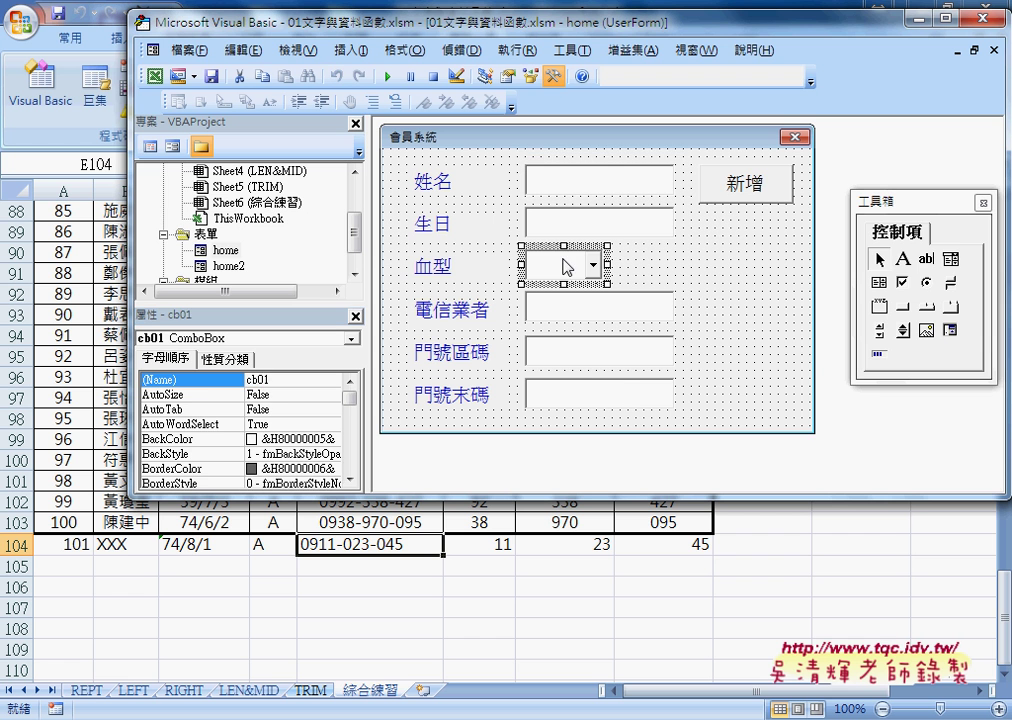
pyautogui.click(755, 183)
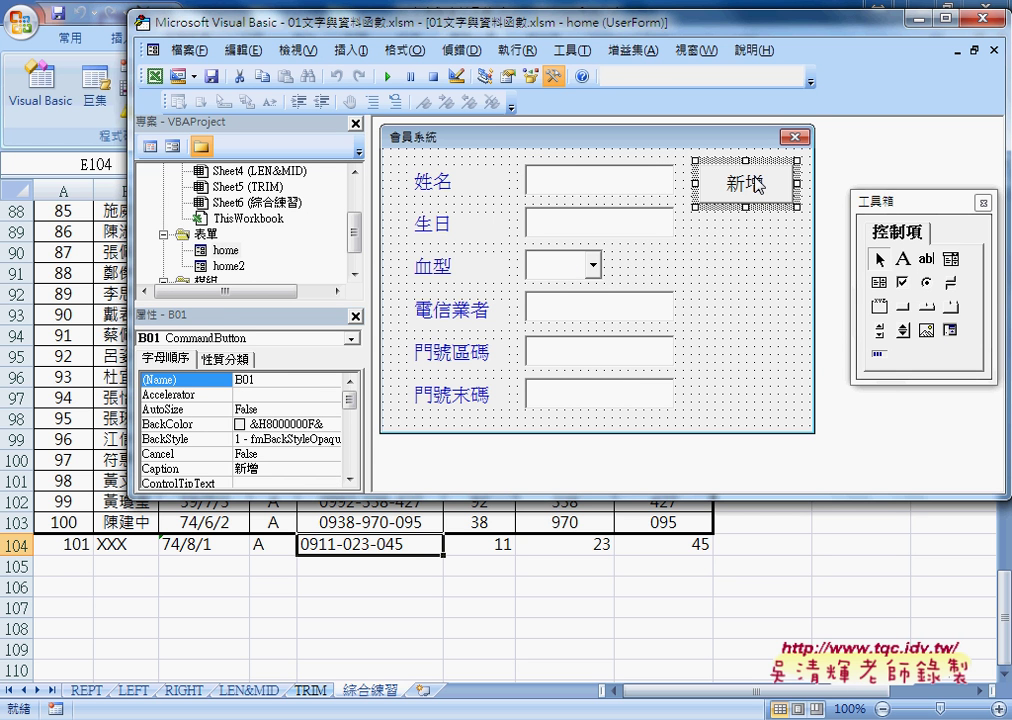
pyautogui.doubleClick(750, 272)
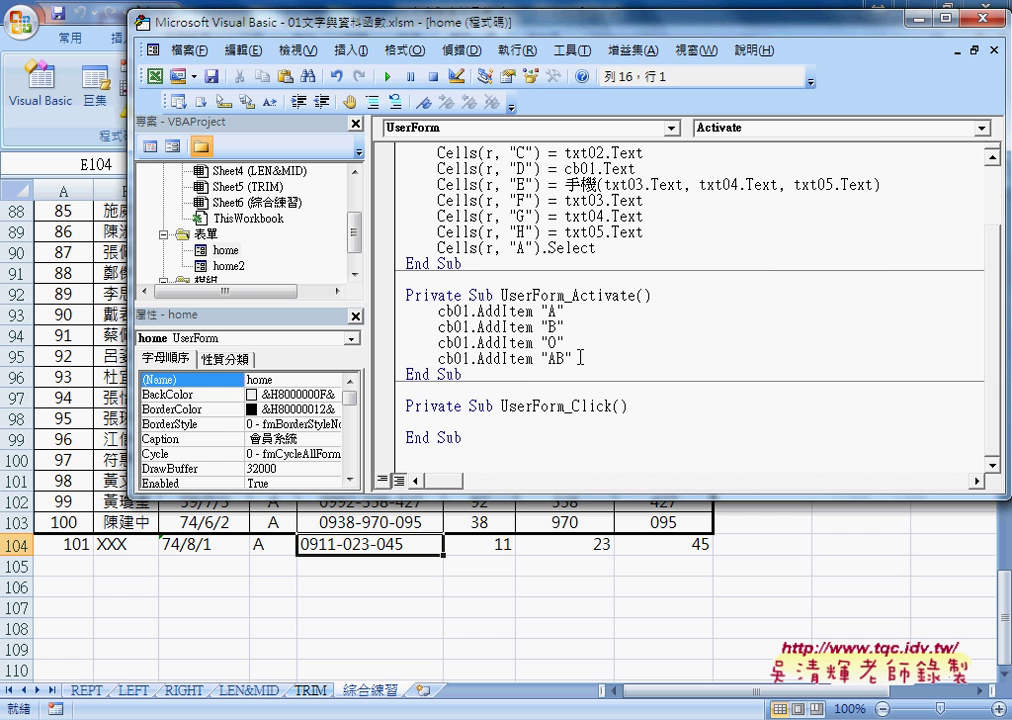
pyautogui.moveTo(580, 357); pyautogui.dragTo(318, 250)
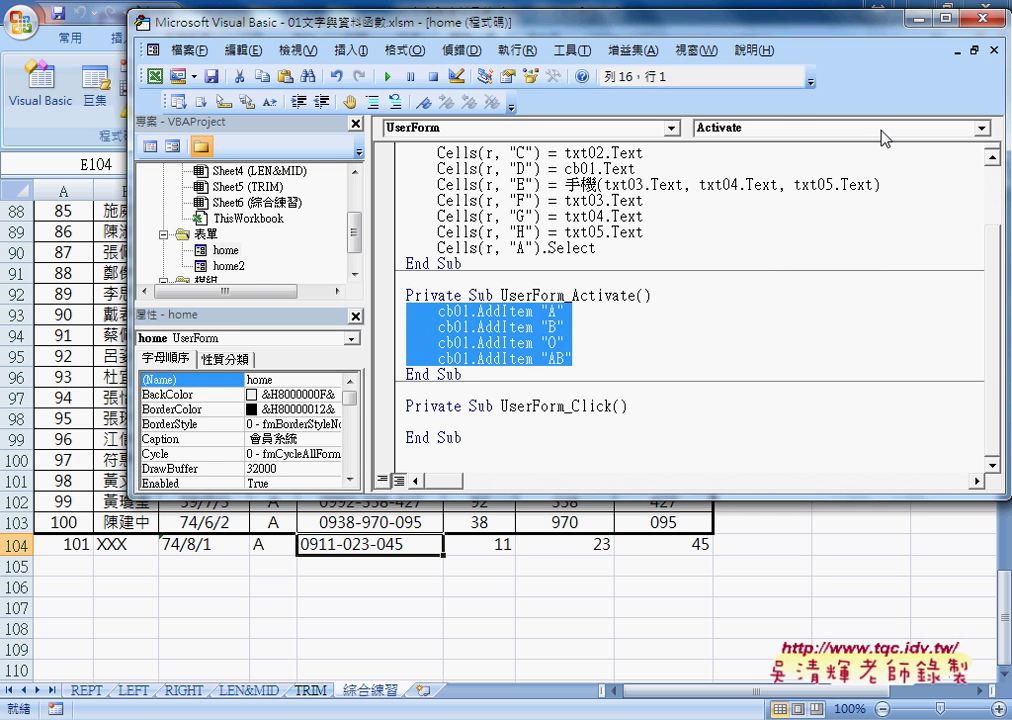
# - Switch to the form designer with Shift+F7, select txt01, then select the 血型 combo box cb01
pyautogui.hotkey('shift', 'F7')
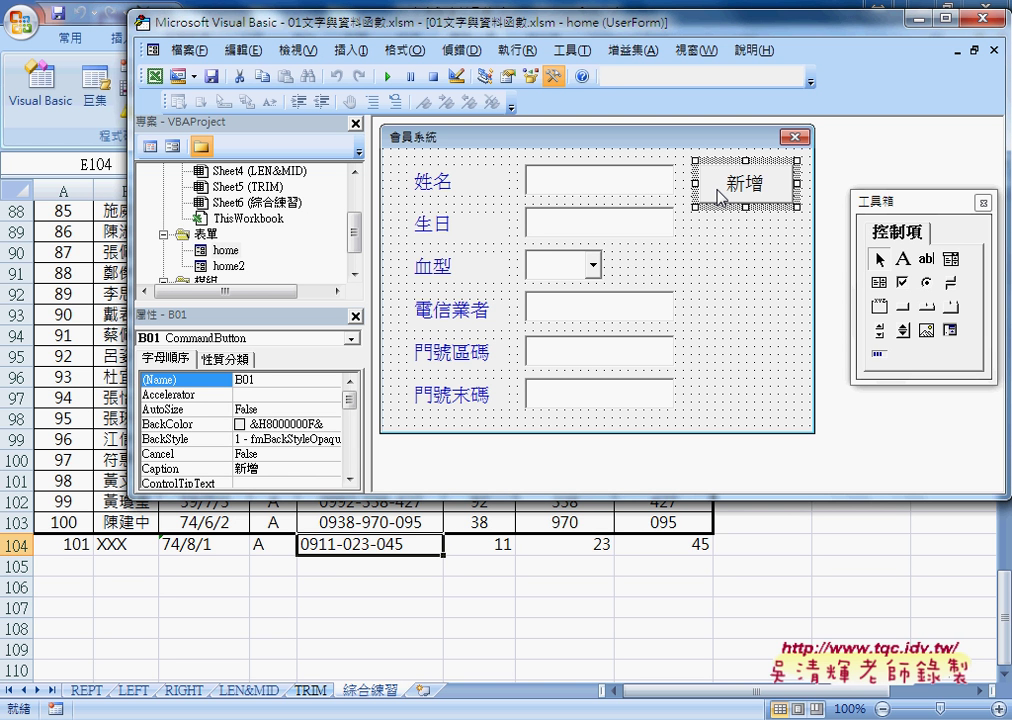
pyautogui.click(592, 195)
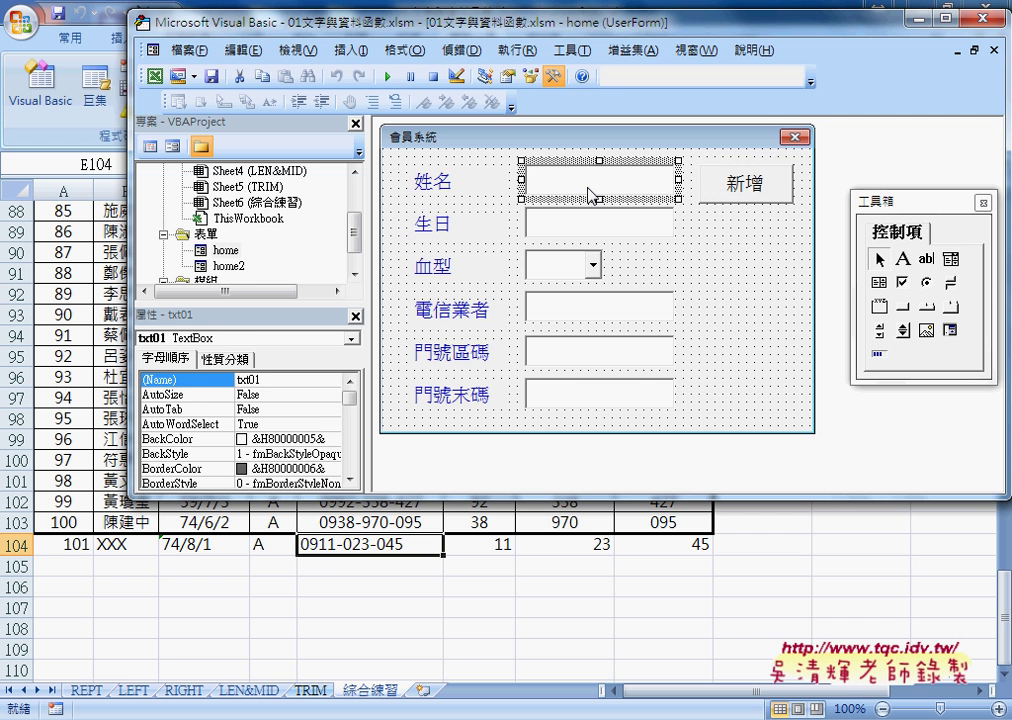
pyautogui.click(582, 270)
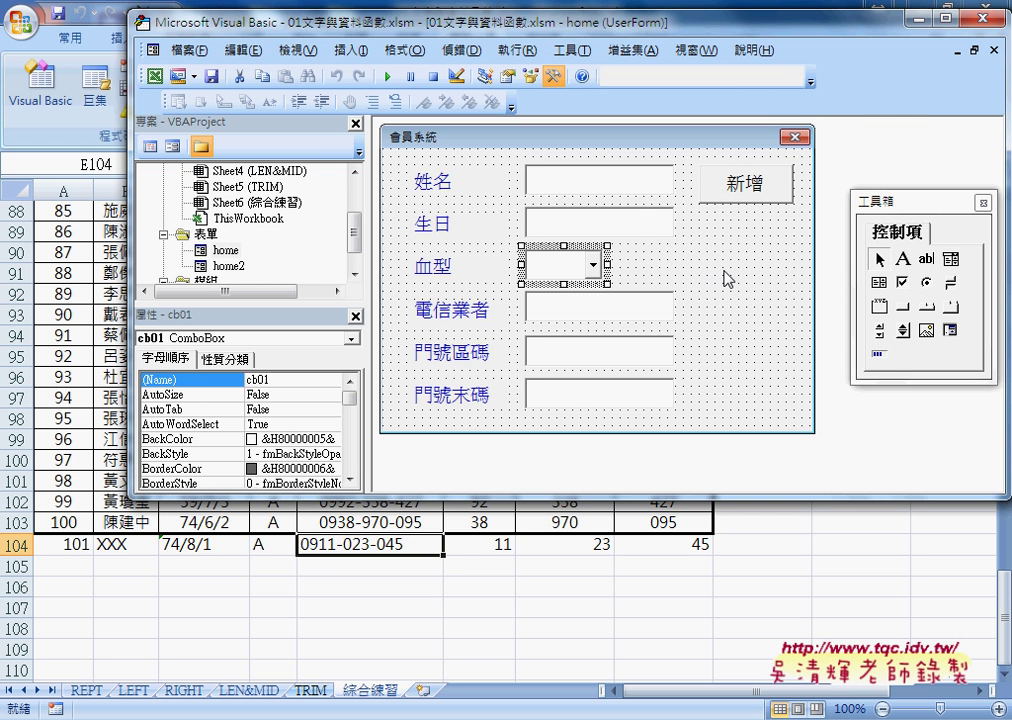